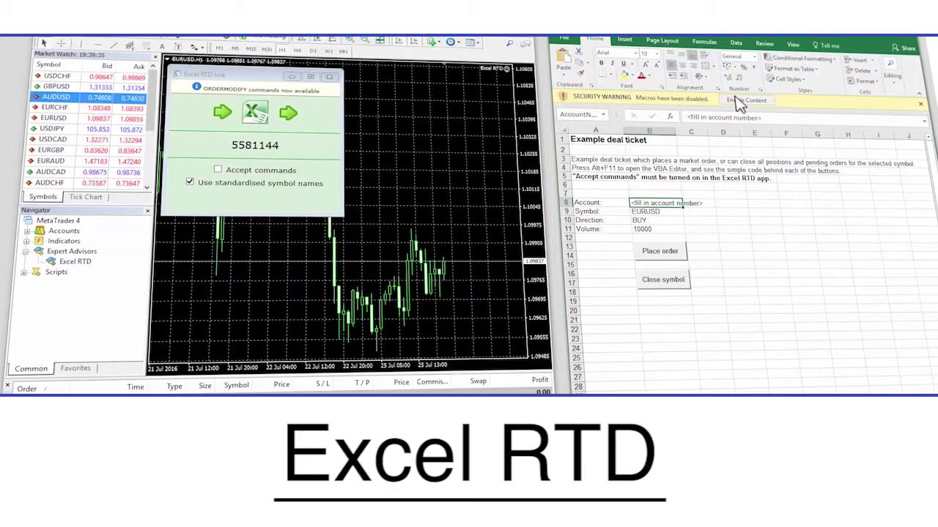
Enable the deal ticket's macros and enter the trading account number in cell B8
left_click(738, 101)
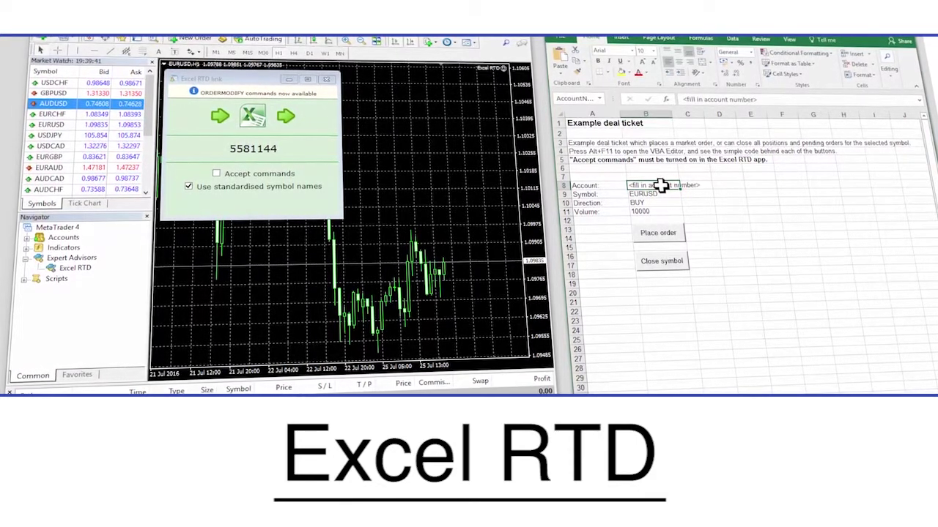
left_click(662, 184)
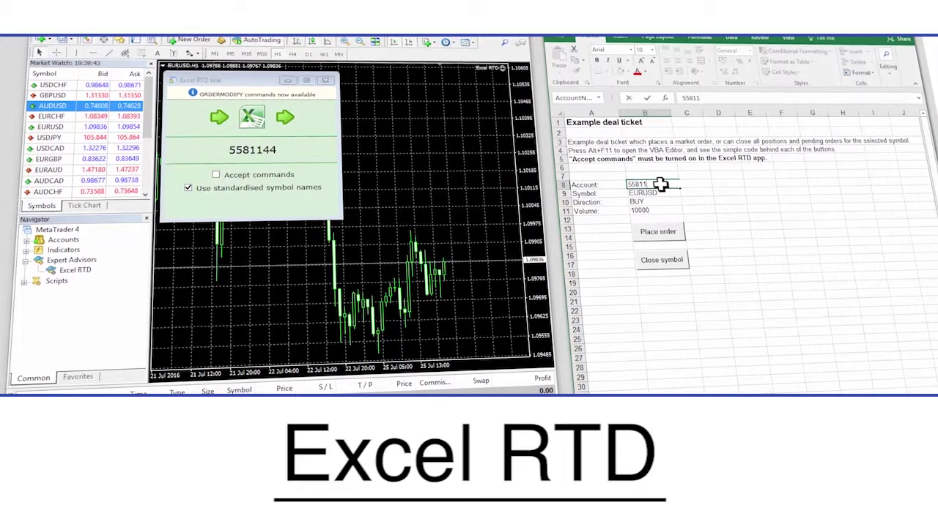
key("Return")
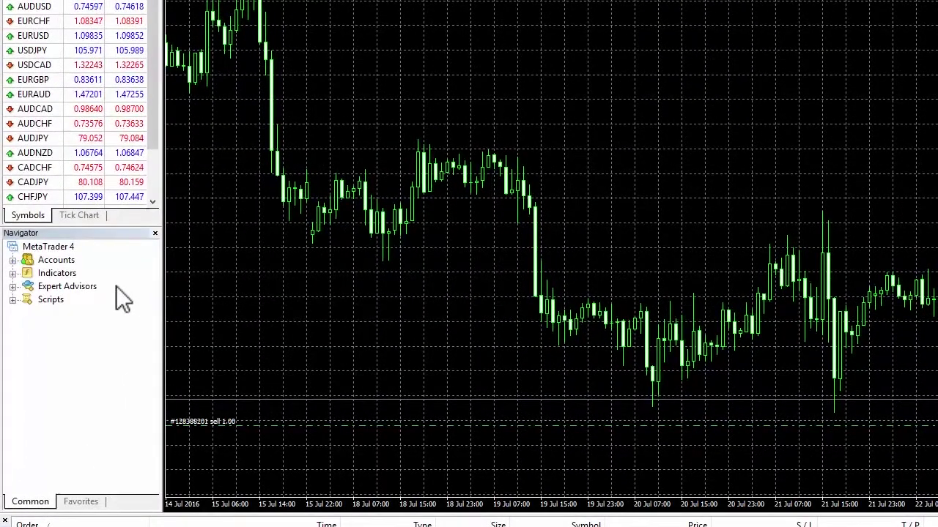
Drag the Excel RTD expert advisor from Navigator onto the EURUSD chart and confirm its Common settings
double_click(93, 286)
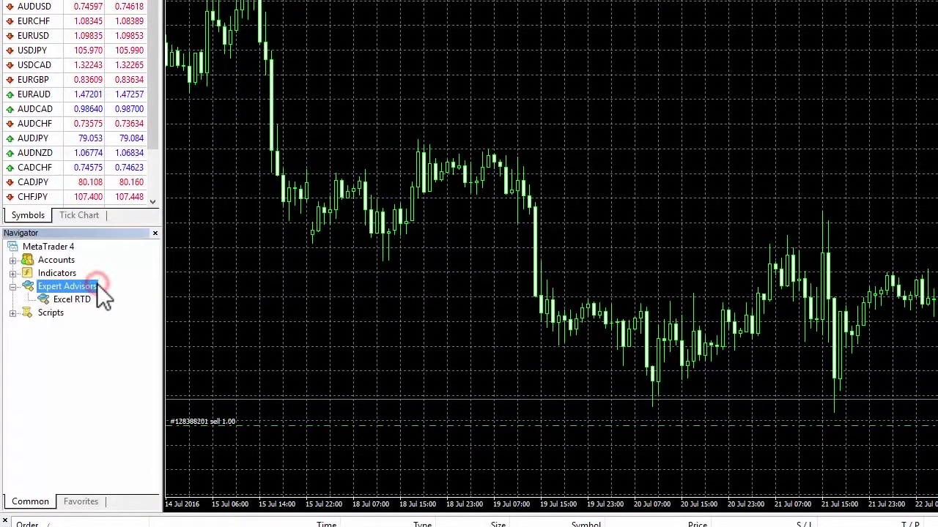
left_click(73, 299)
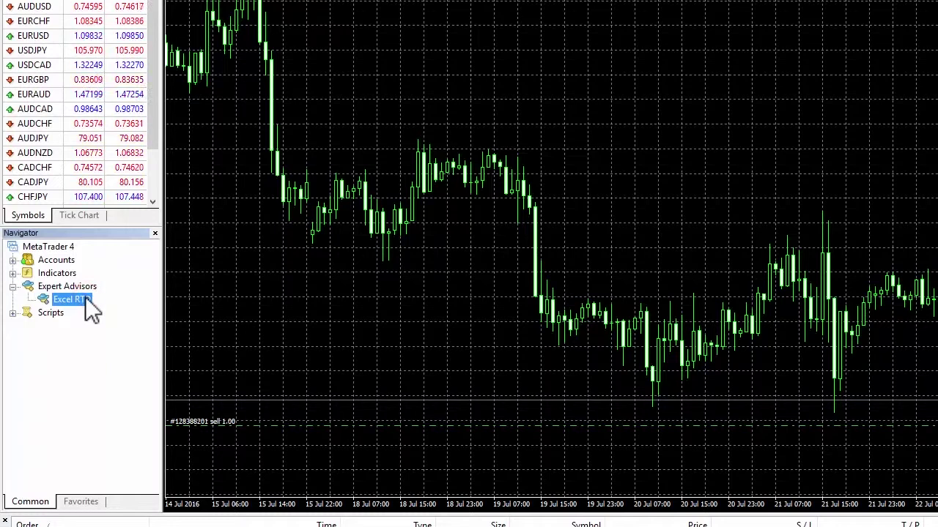
left_click_drag(86, 297, 337, 304)
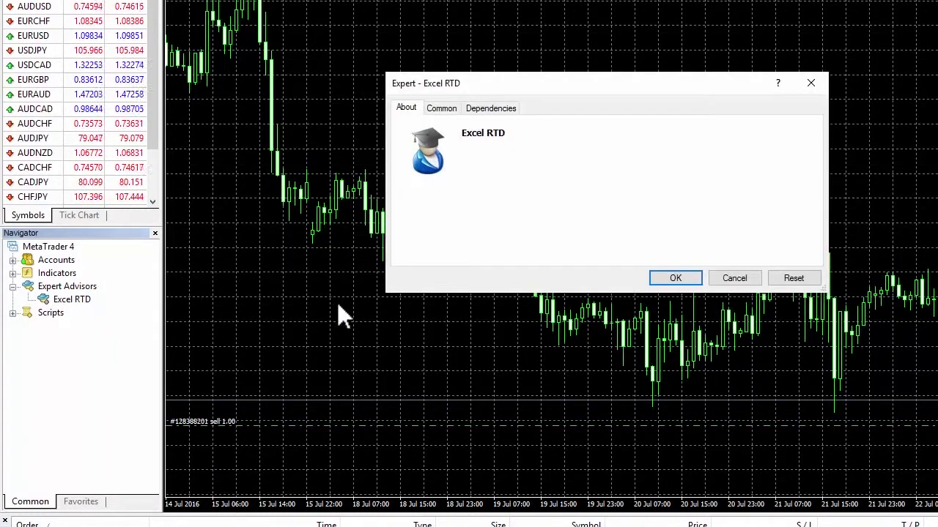
left_click(441, 108)
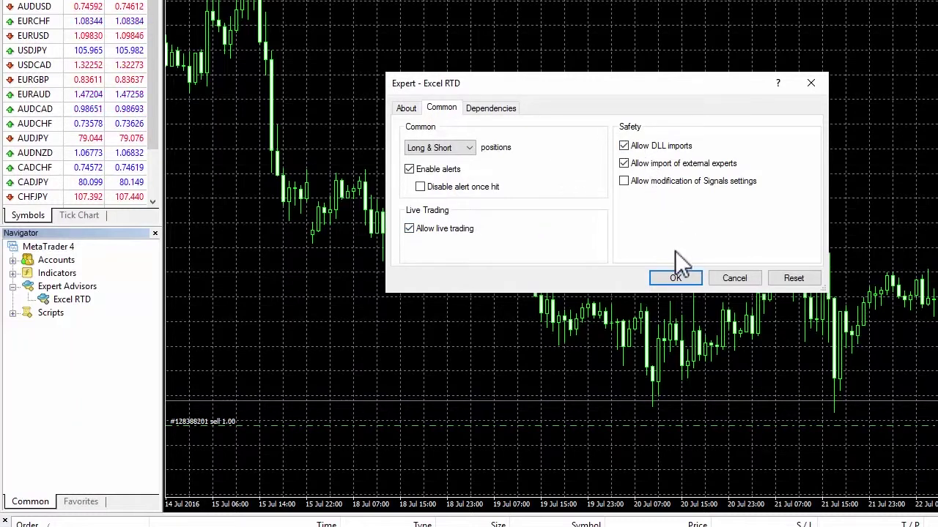
left_click(675, 278)
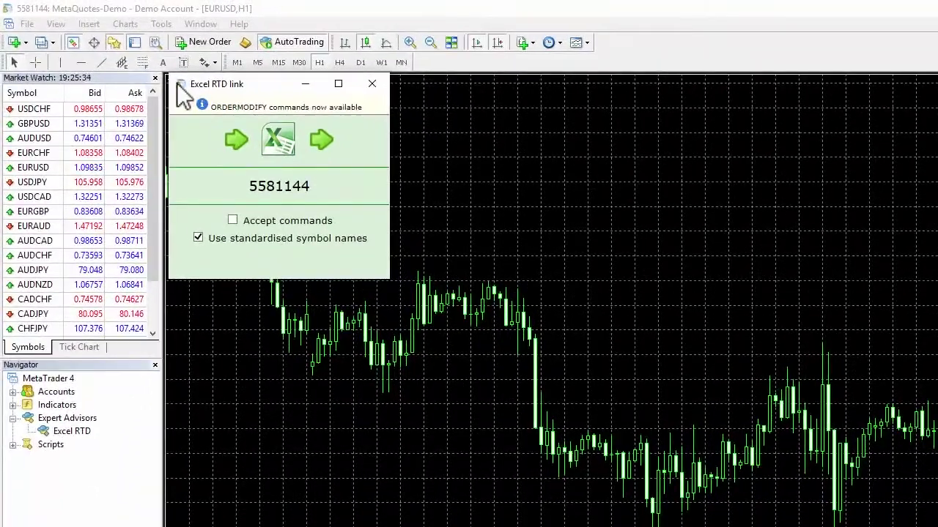
Bring up the Excel RTD link window's system menu with Pin/Unpin and Always on top
left_click(180, 85)
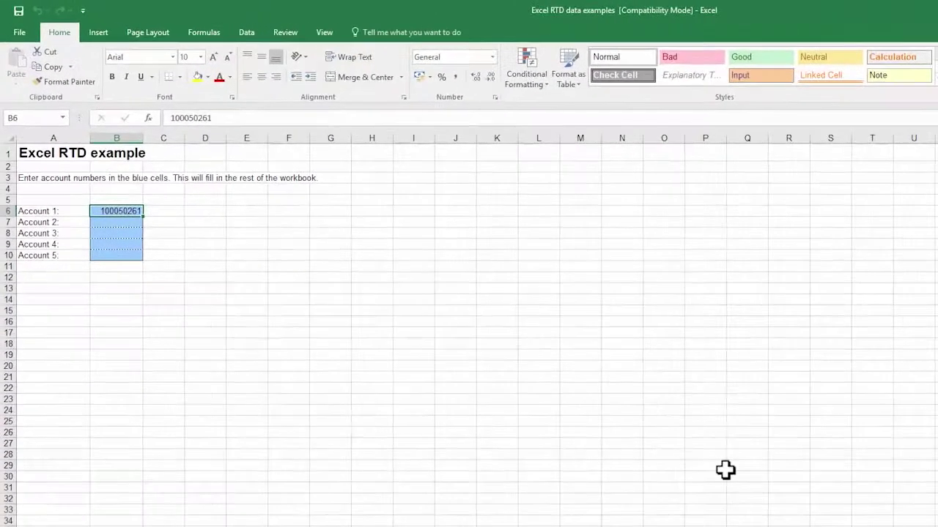
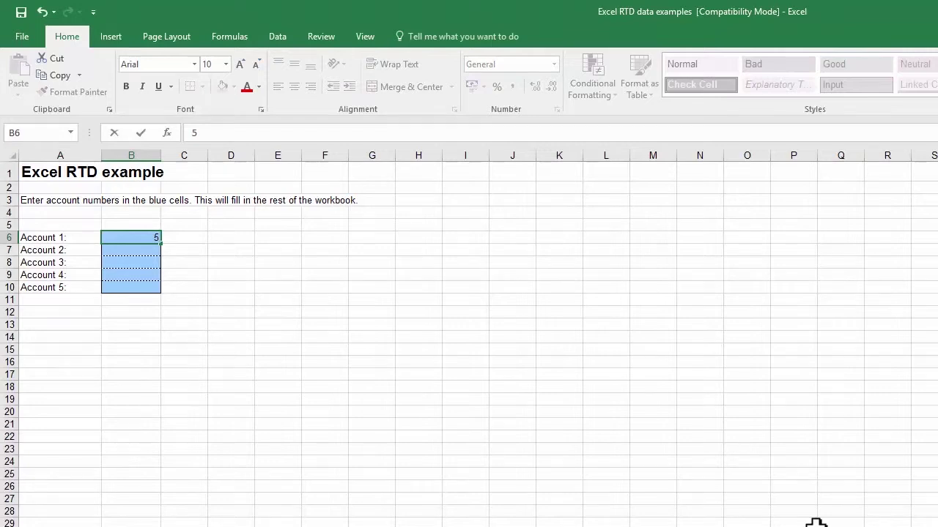
Enter the trading account number as Account 1 in cell B6
key("Return")
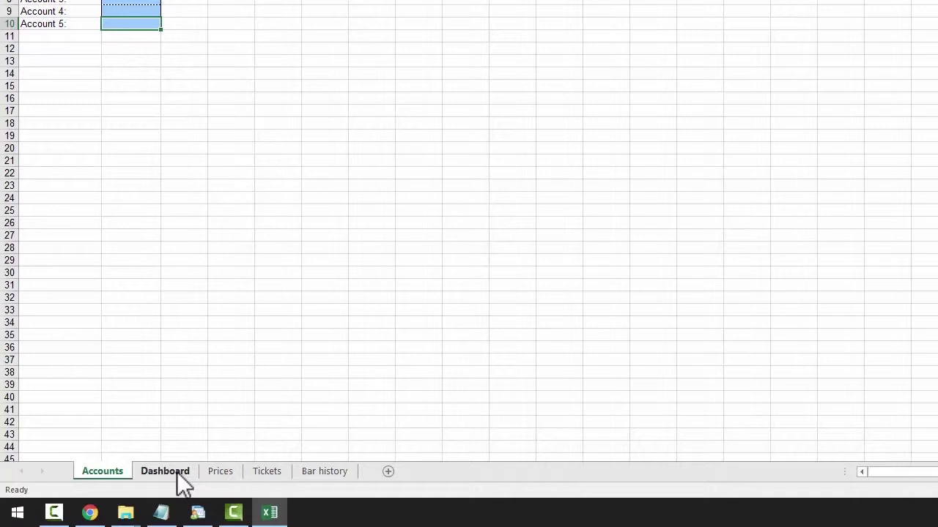
On the Dashboard sheet, inspect the RTD formula behind the Balance cell B4 without changing it
left_click(176, 474)
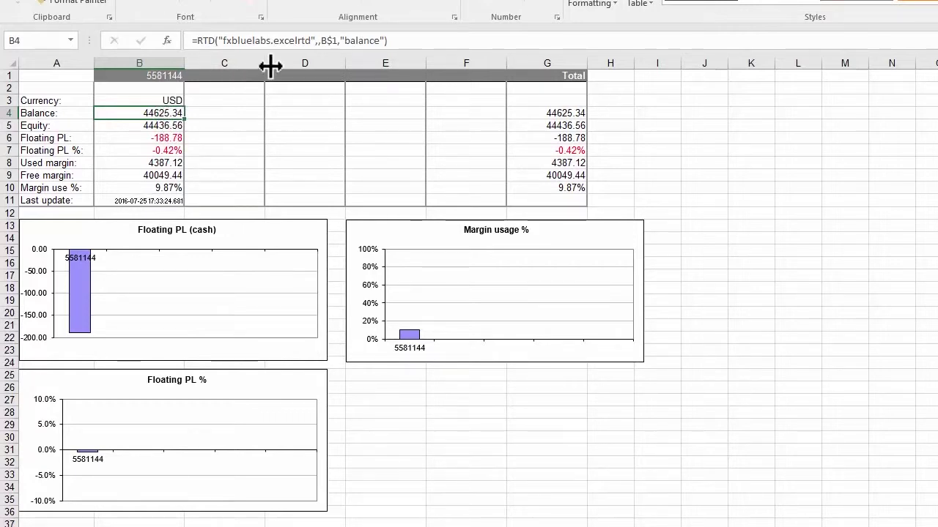
left_click_drag(396, 40, 186, 41)
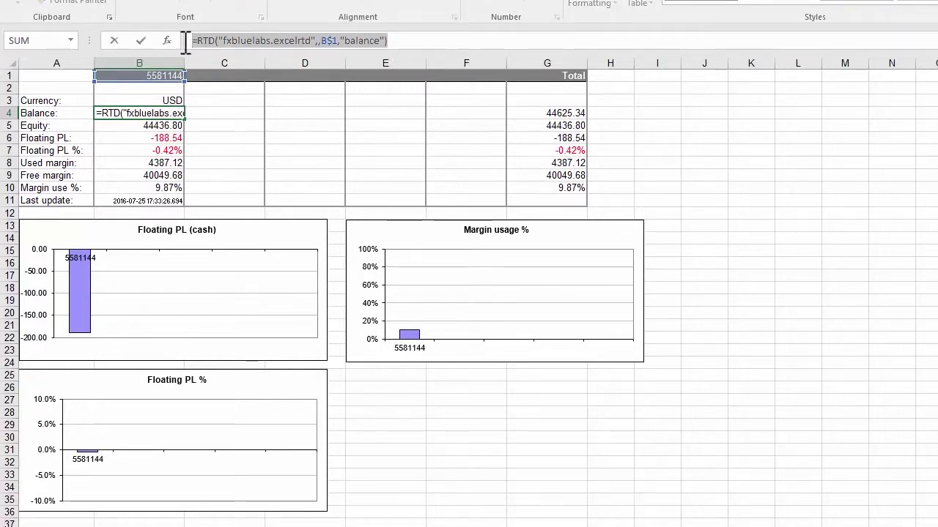
key("Escape")
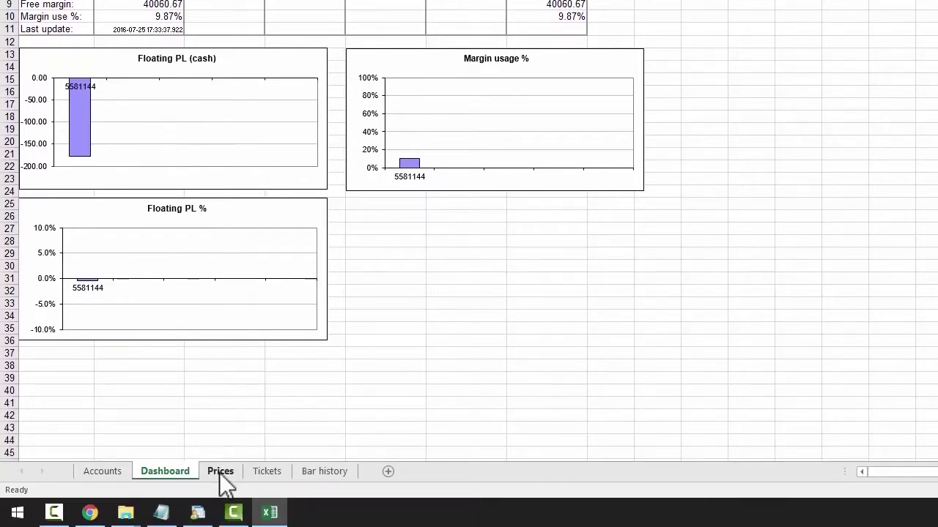
View the Prices, Tickets and Bar history sheets in turn
left_click(220, 471)
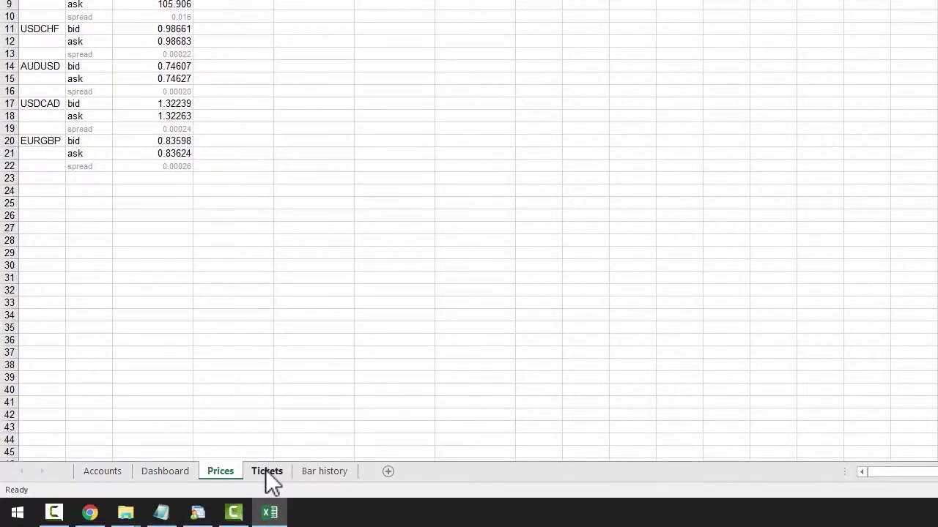
left_click(266, 471)
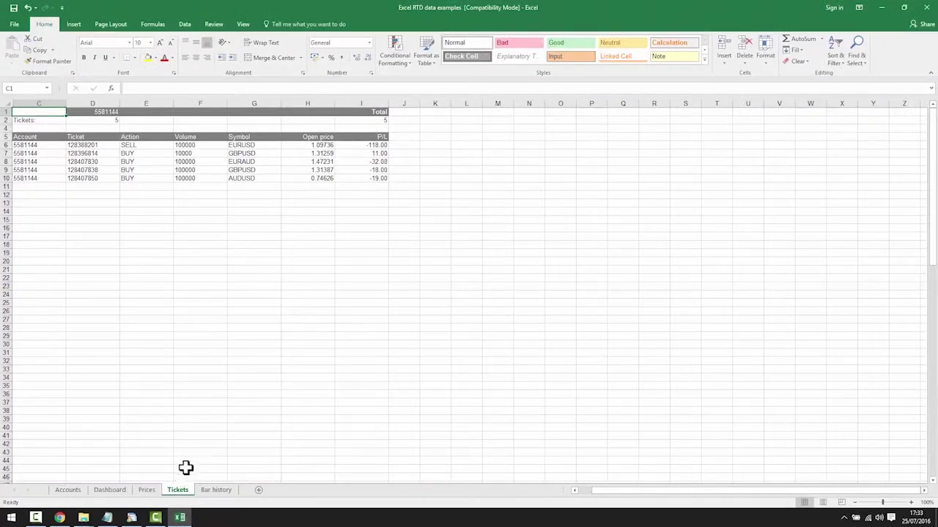
left_click(217, 491)
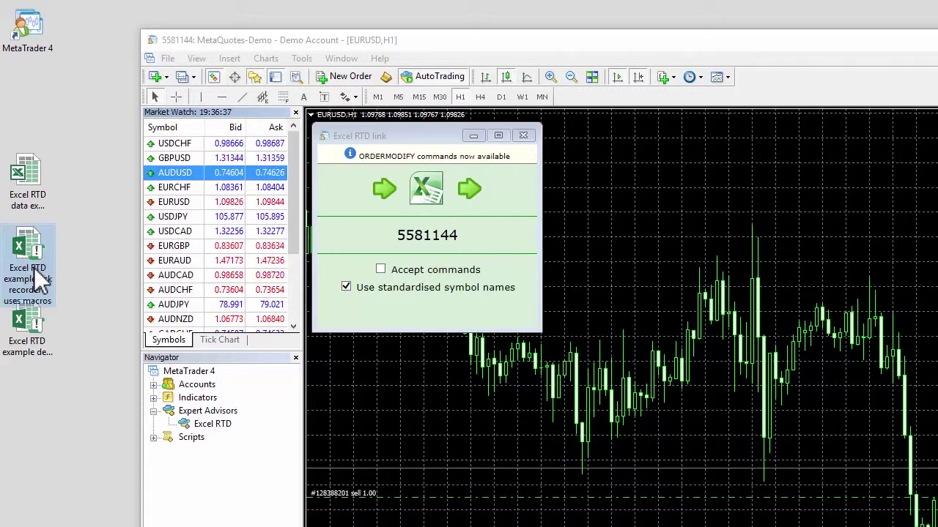
Open the tick recorder workbook, enable its macros and enter the account number in B6
double_click(33, 267)
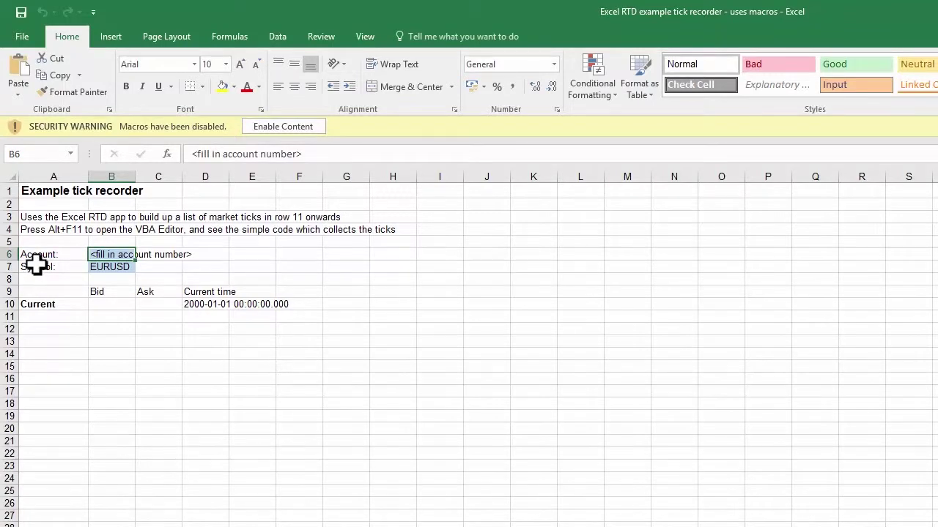
left_click(299, 127)
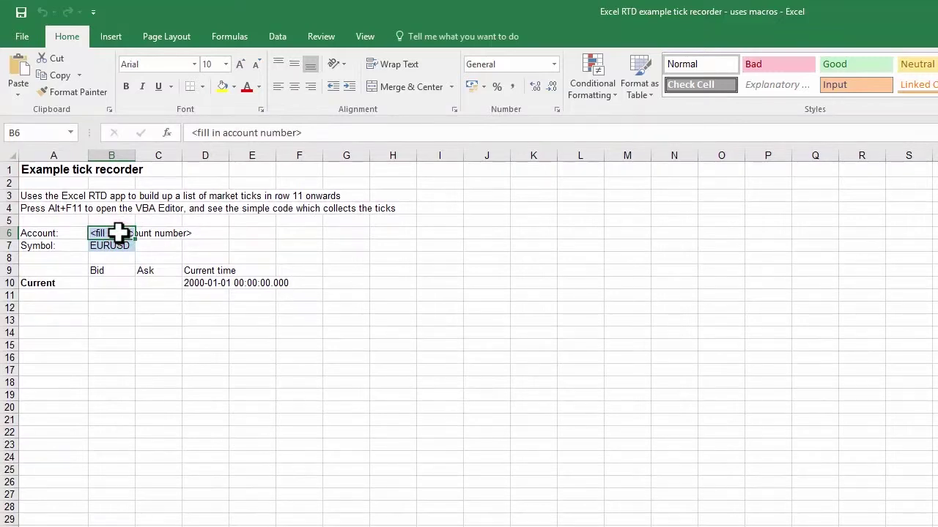
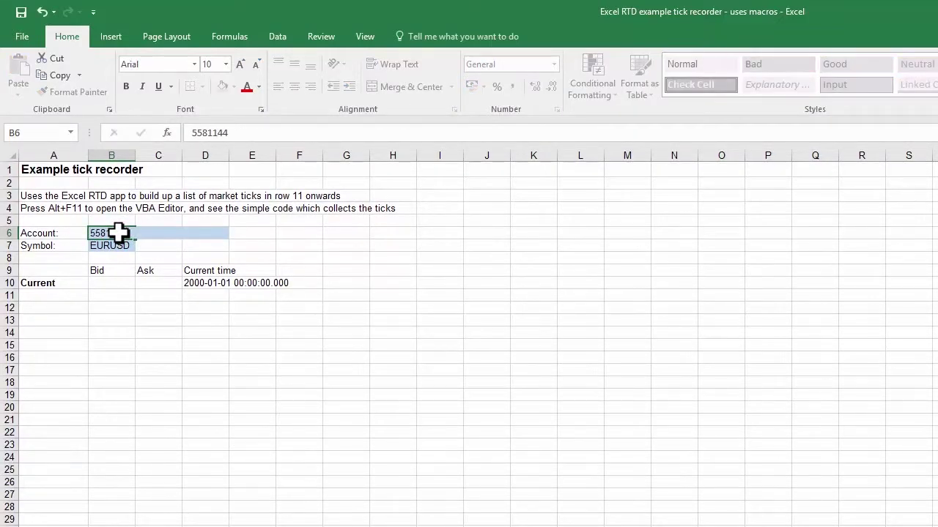
key("Return")
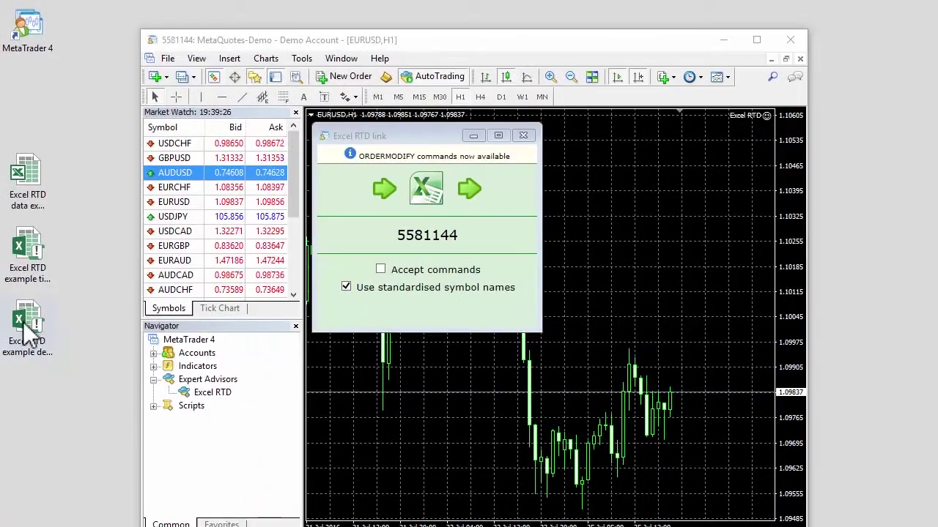
Open the Excel RTD deal ticket workbook and enable its macros
left_click(28, 333)
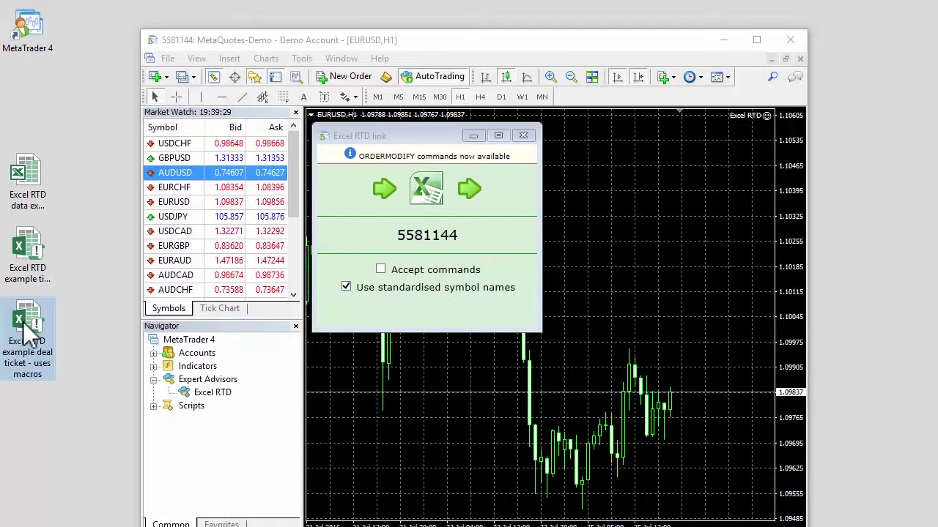
double_click(24, 324)
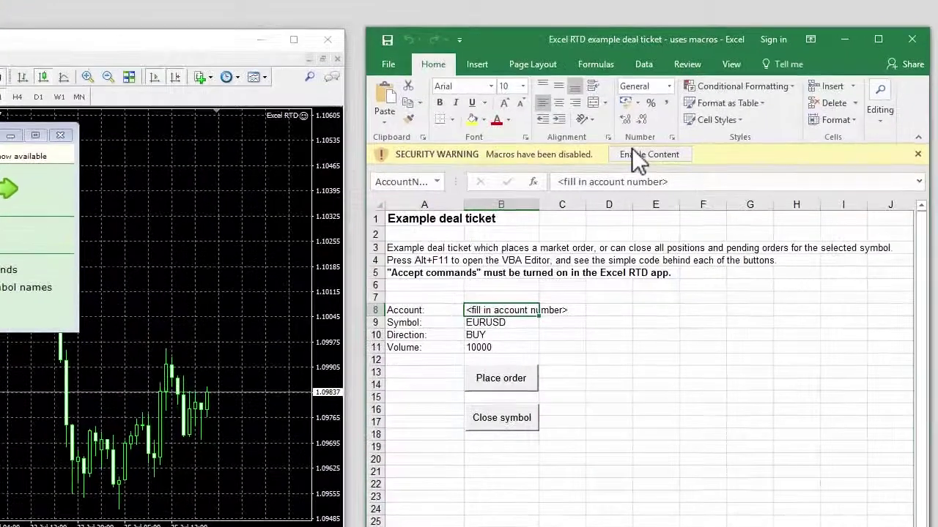
left_click(632, 153)
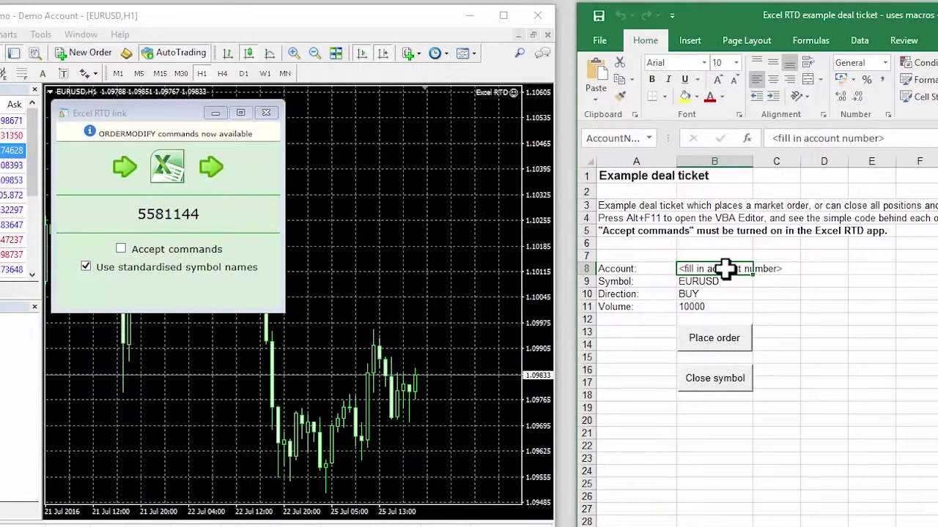
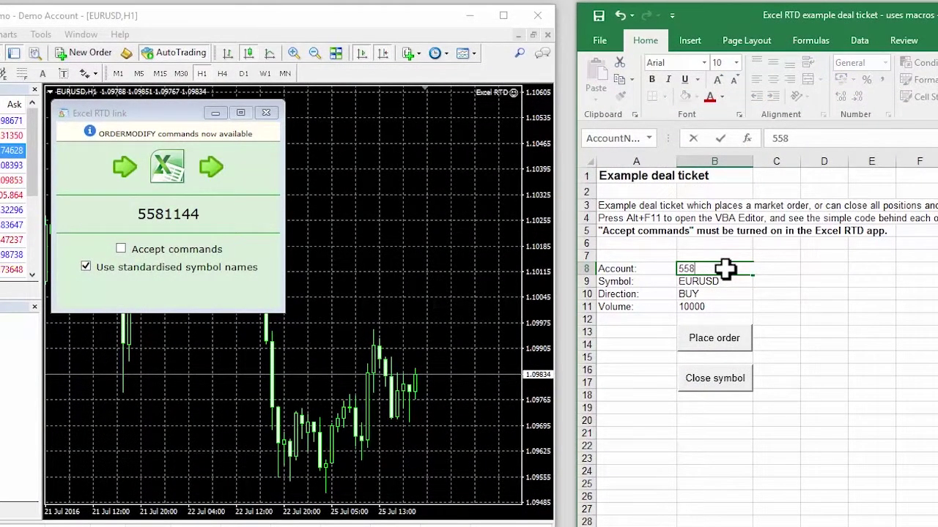
Enter the account number, allow commands from Excel, and place the 10000 EURUSD buy order
key("Return")
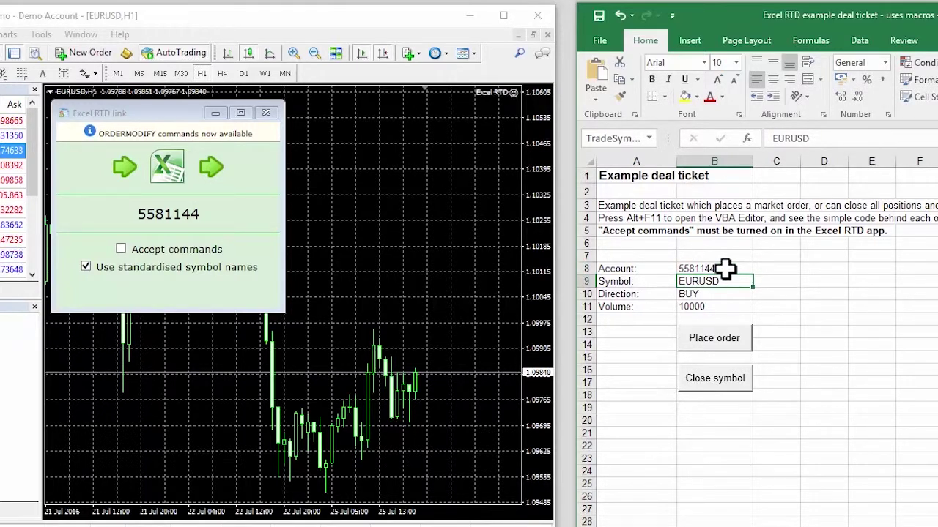
left_click(189, 250)
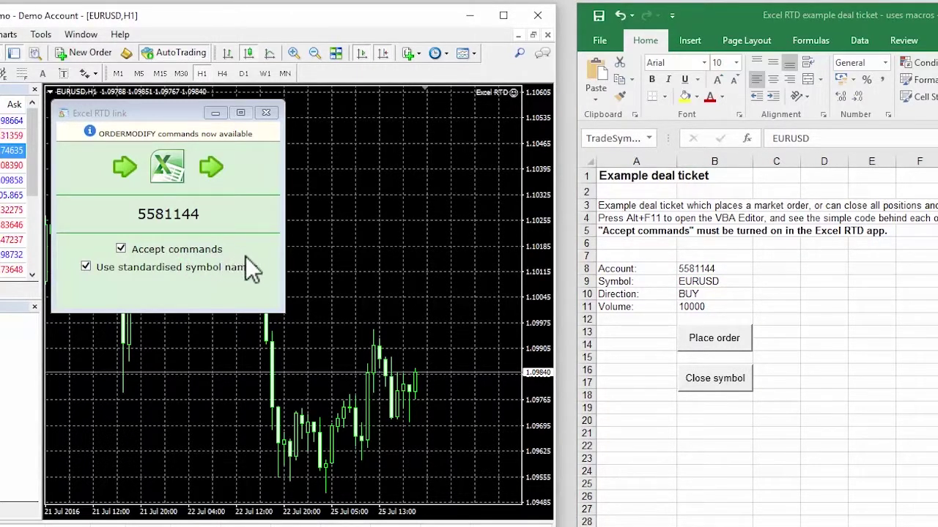
left_click(725, 339)
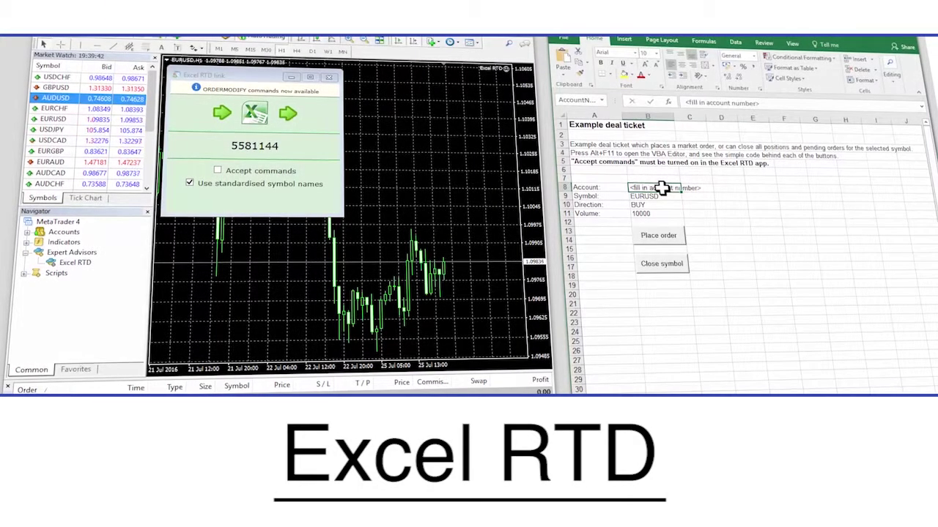
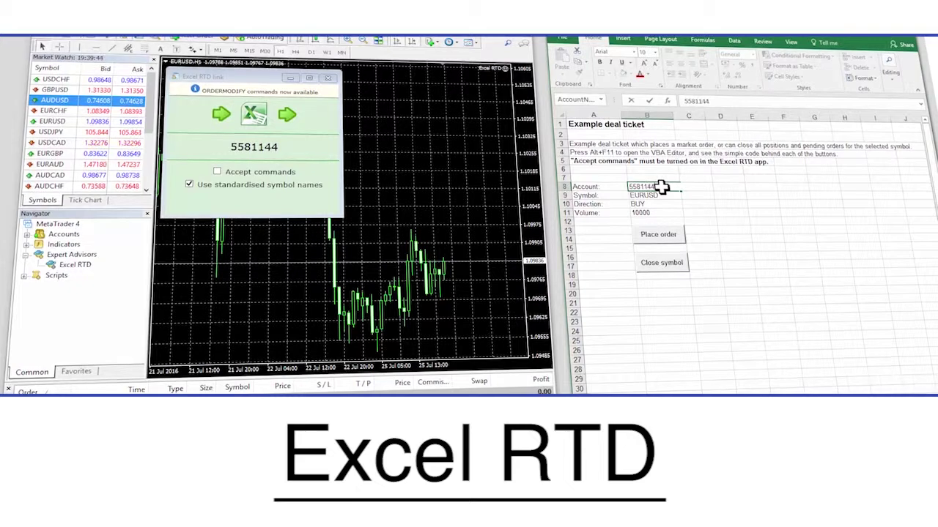
Finish entering the trading account number in cell B8 and confirm it
key("Return")
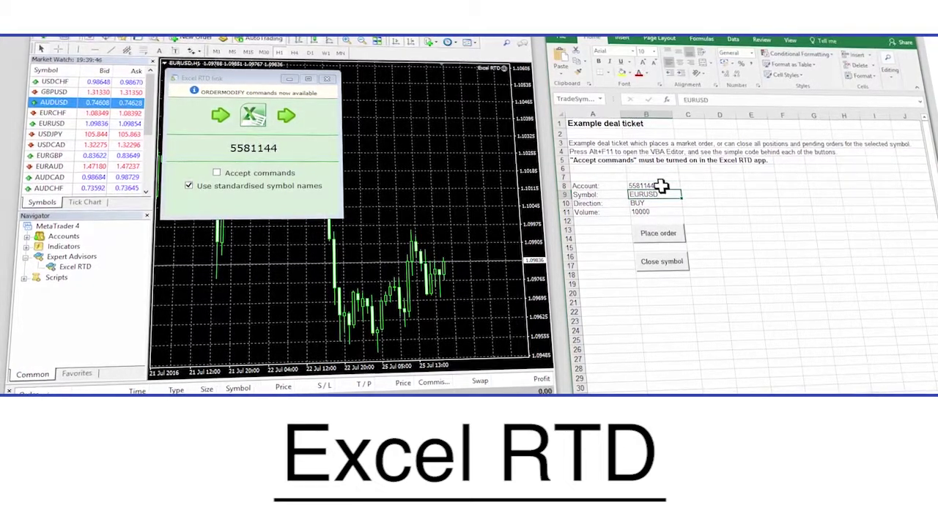